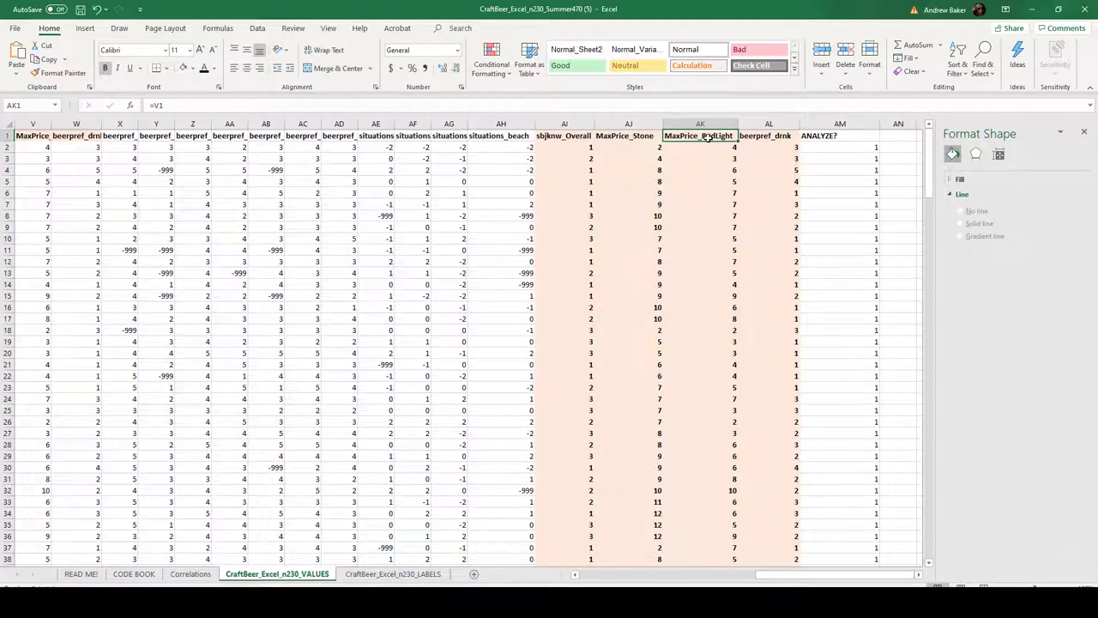
Insert a scatter chart from the MaxPrice_BudLight and beerpref_drnk columns, headers included, through row 228
click(767, 141)
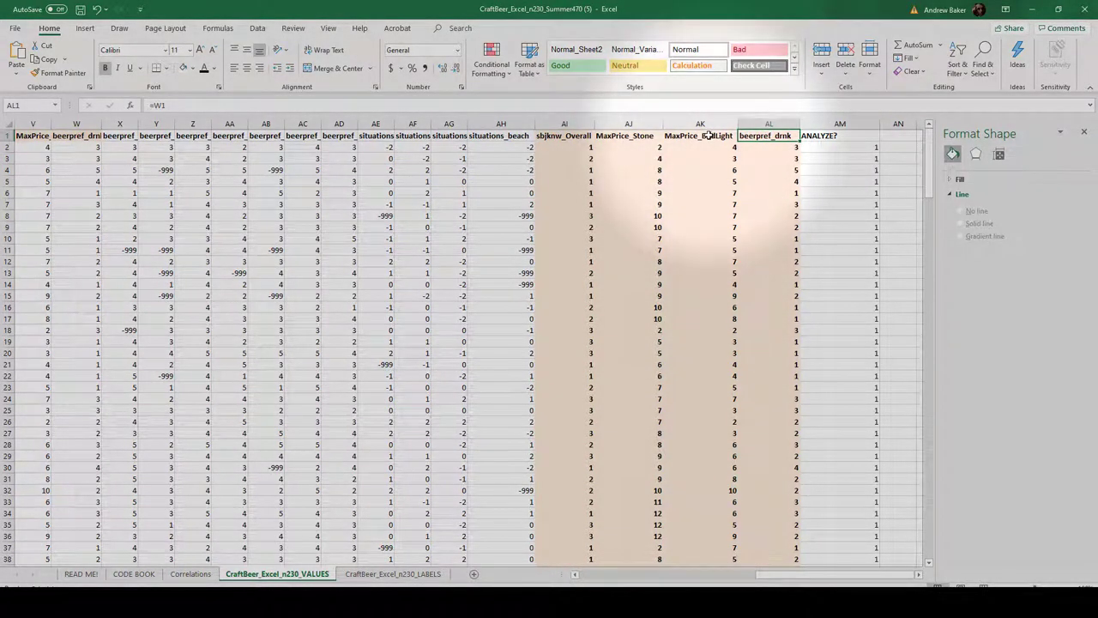
drag(702, 136, 759, 137)
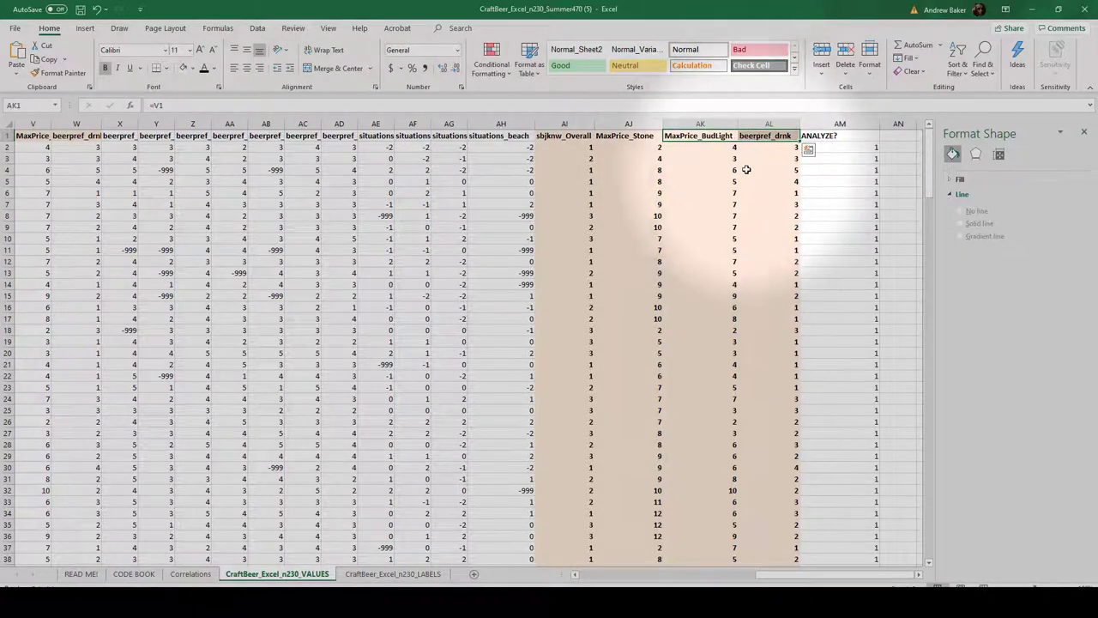
click(699, 137)
drag(744, 139, 759, 512)
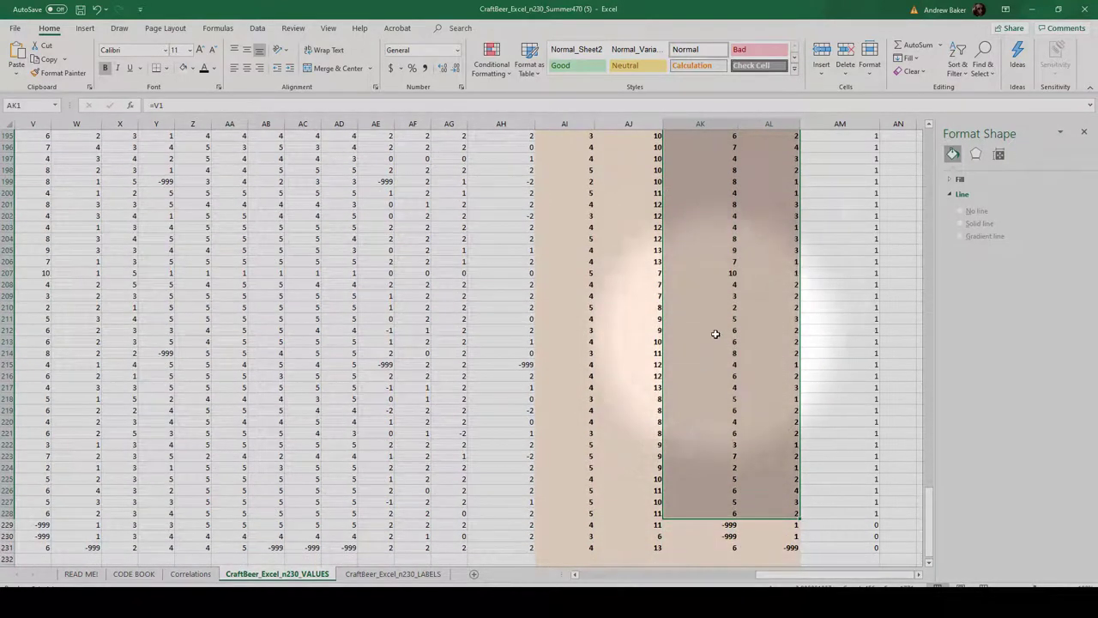
click(86, 29)
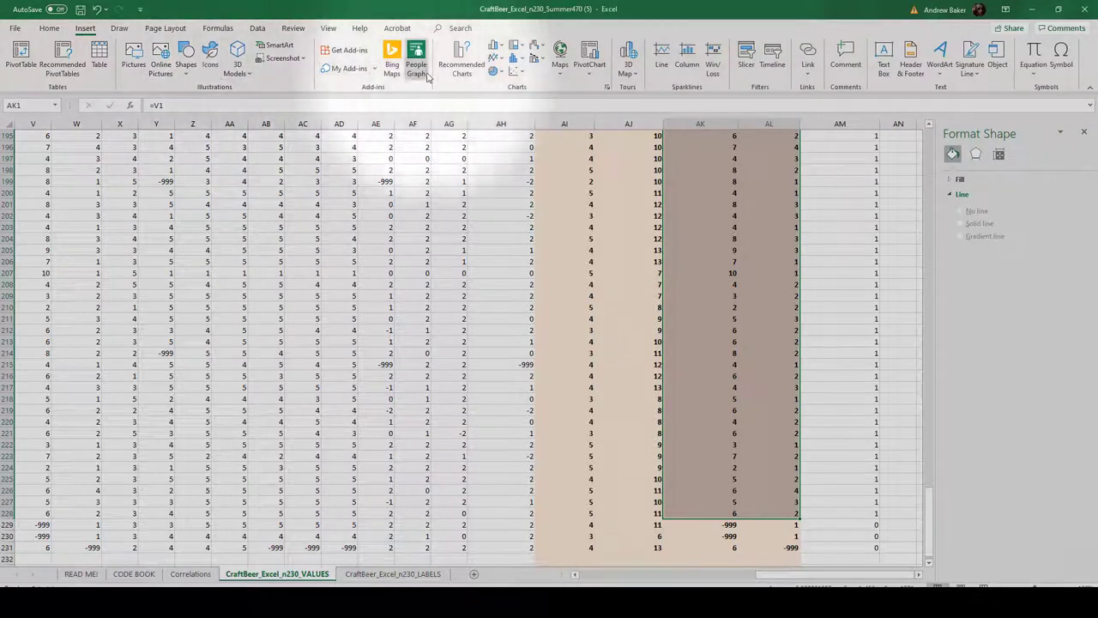
click(513, 72)
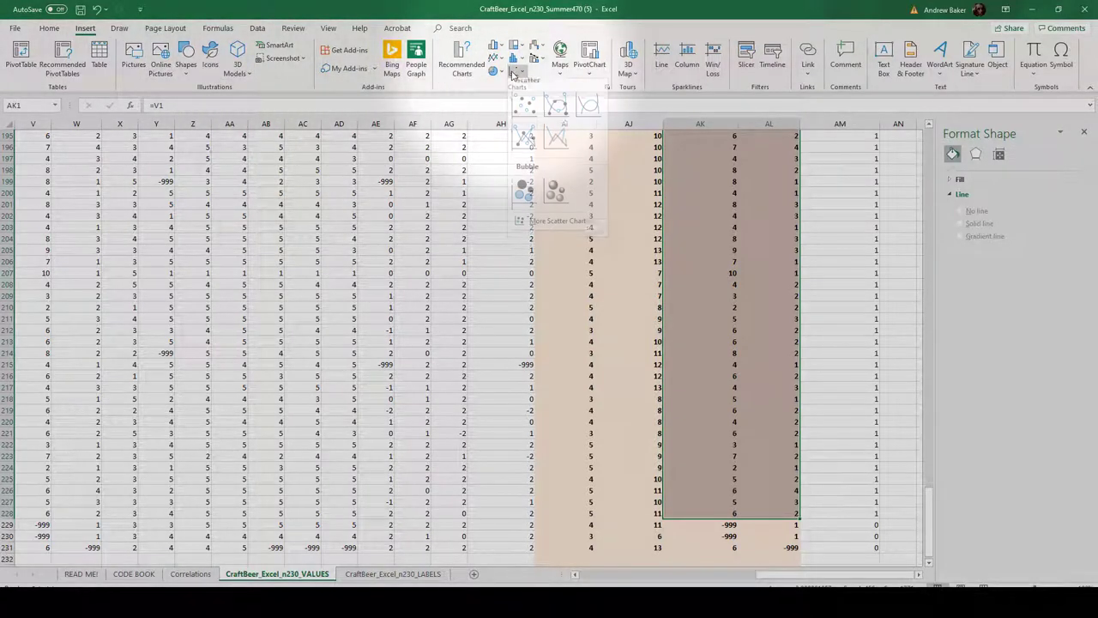
click(525, 113)
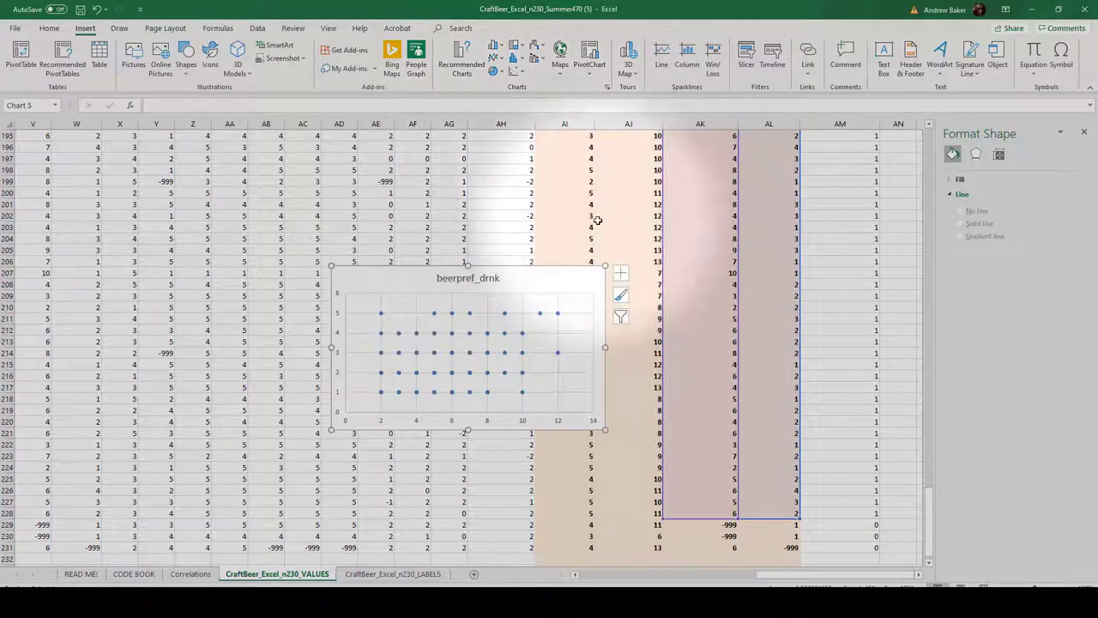
Enlarge the scatter chart on the sheet and inspect the data point at (4, 3)
drag(603, 267, 747, 136)
drag(332, 429, 243, 491)
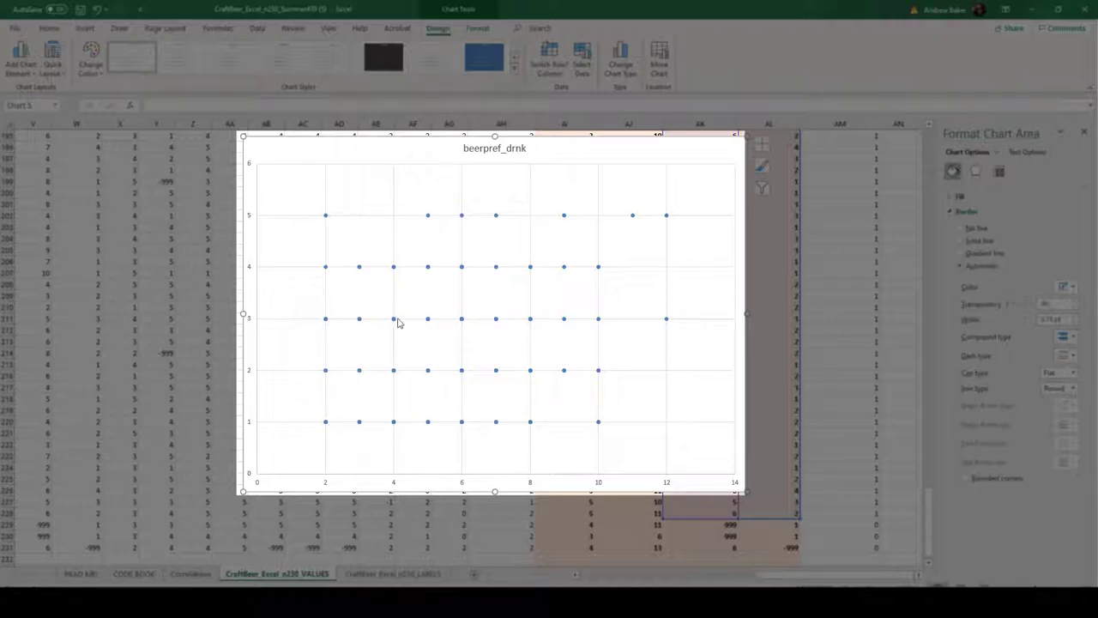
mouse_move(394, 321)
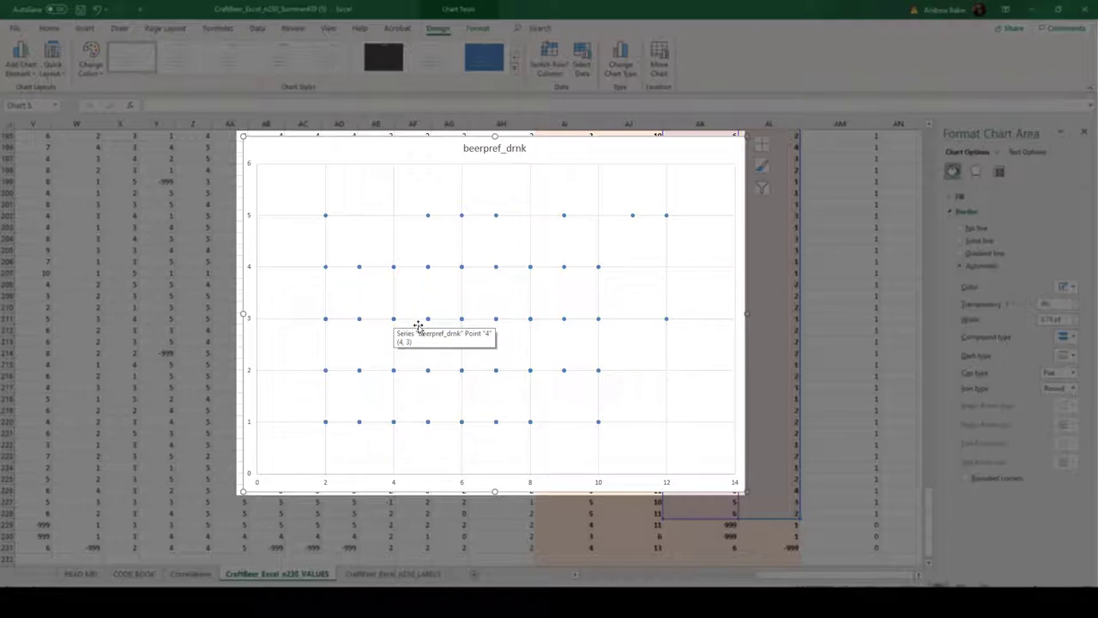
mouse_move(430, 323)
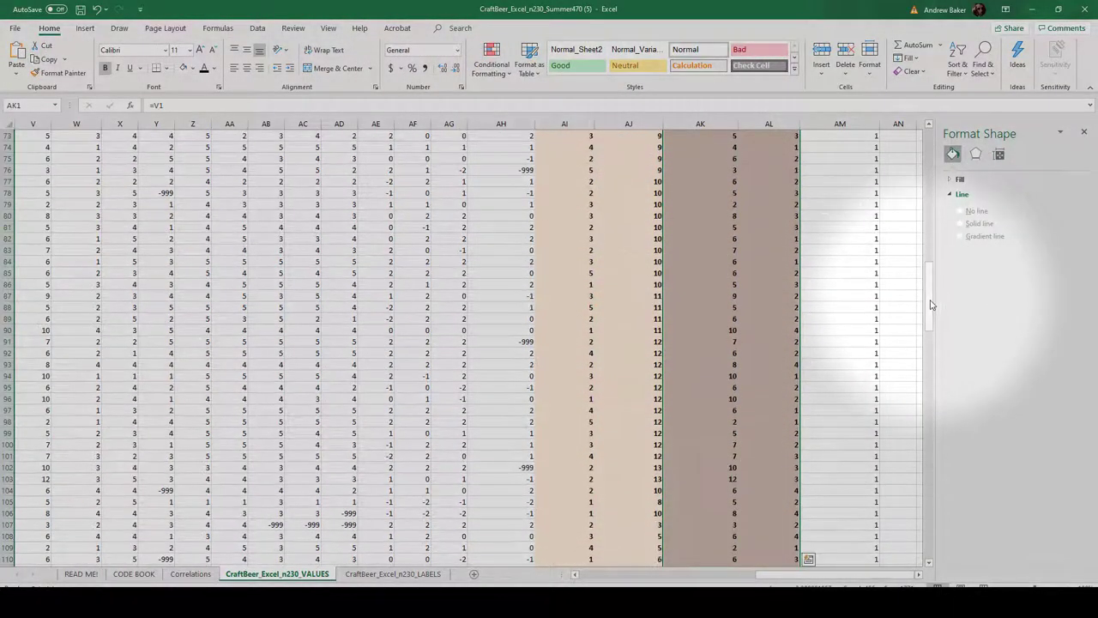
Create a PivotTable on a new worksheet from the selected MaxPrice_BudLight and beerpref_drnk data
scroll(859, 305, up, 20)
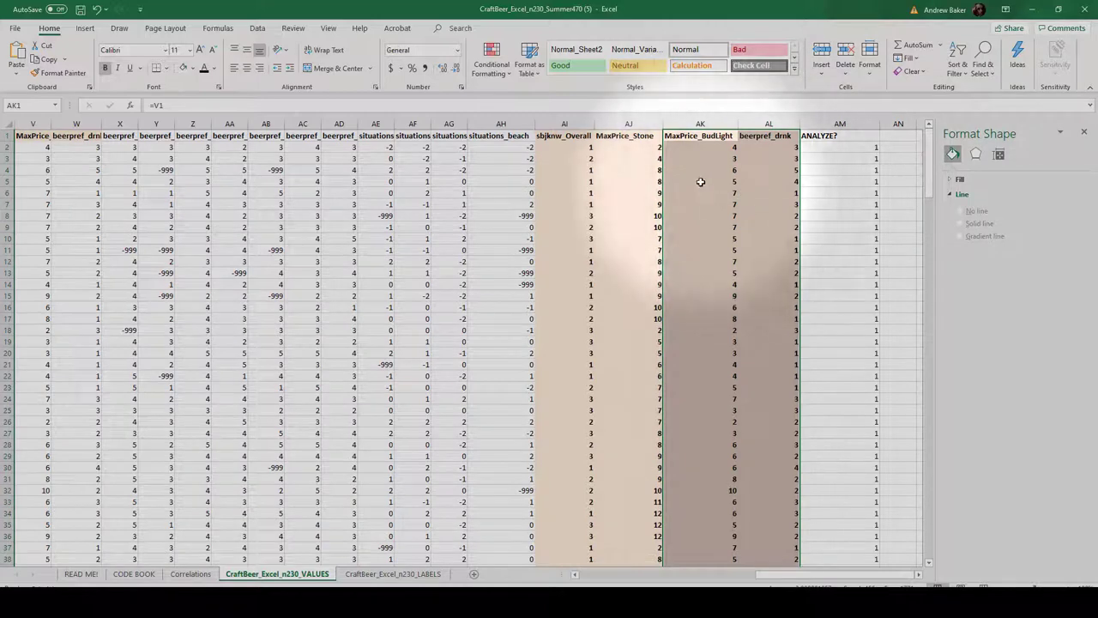
click(85, 28)
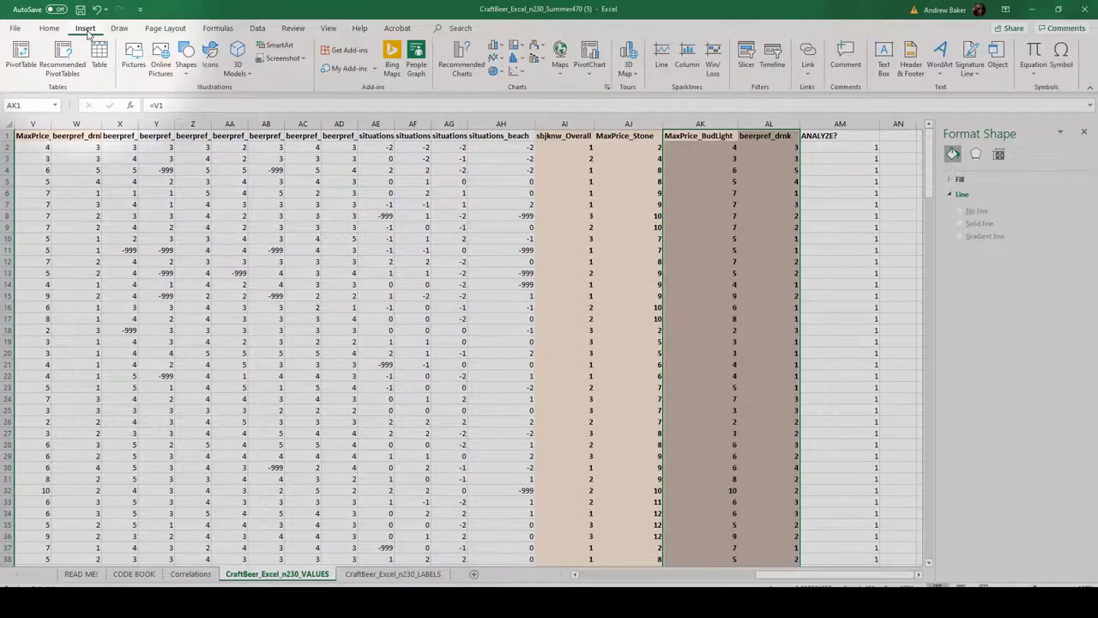
click(21, 58)
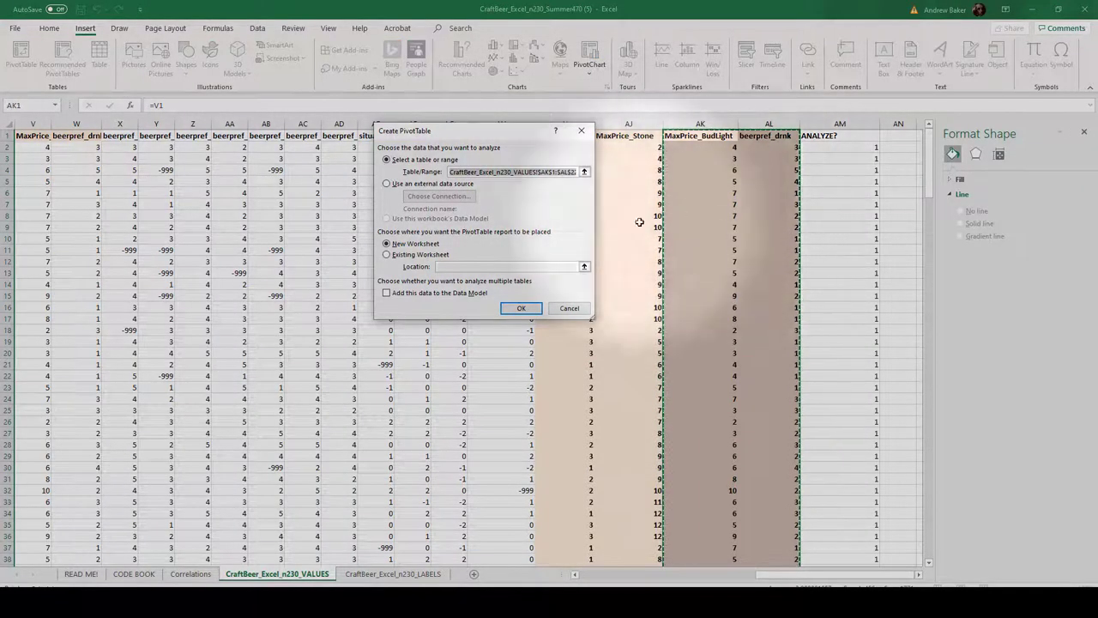
click(521, 309)
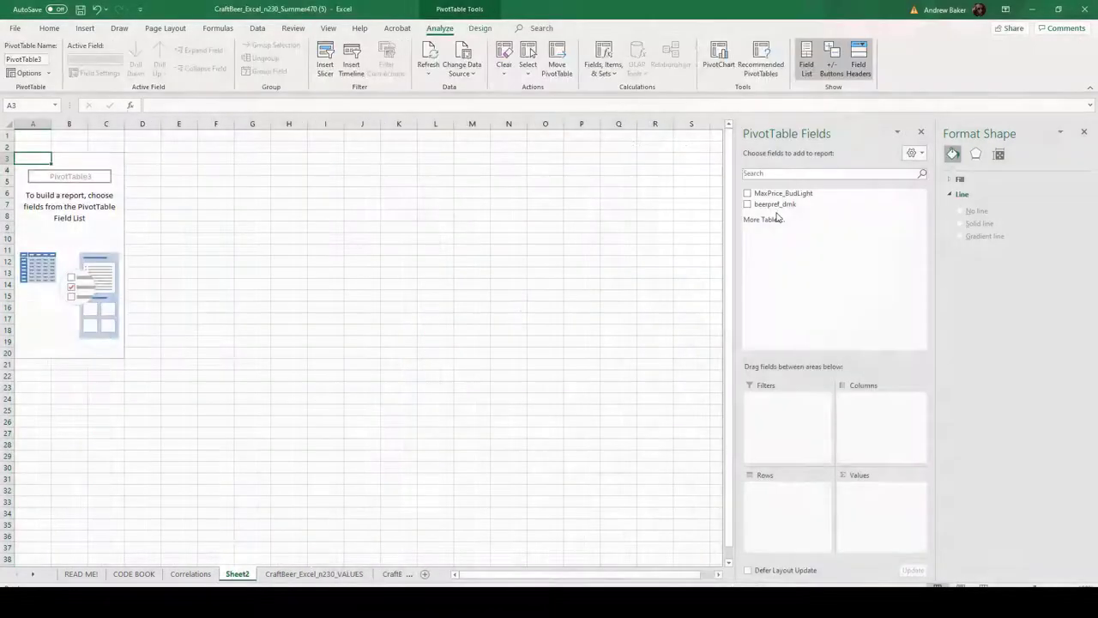
Lay out the PivotTable with MaxPrice_BudLight as both rows and values, and beerpref_drnk as columns
drag(781, 193, 793, 514)
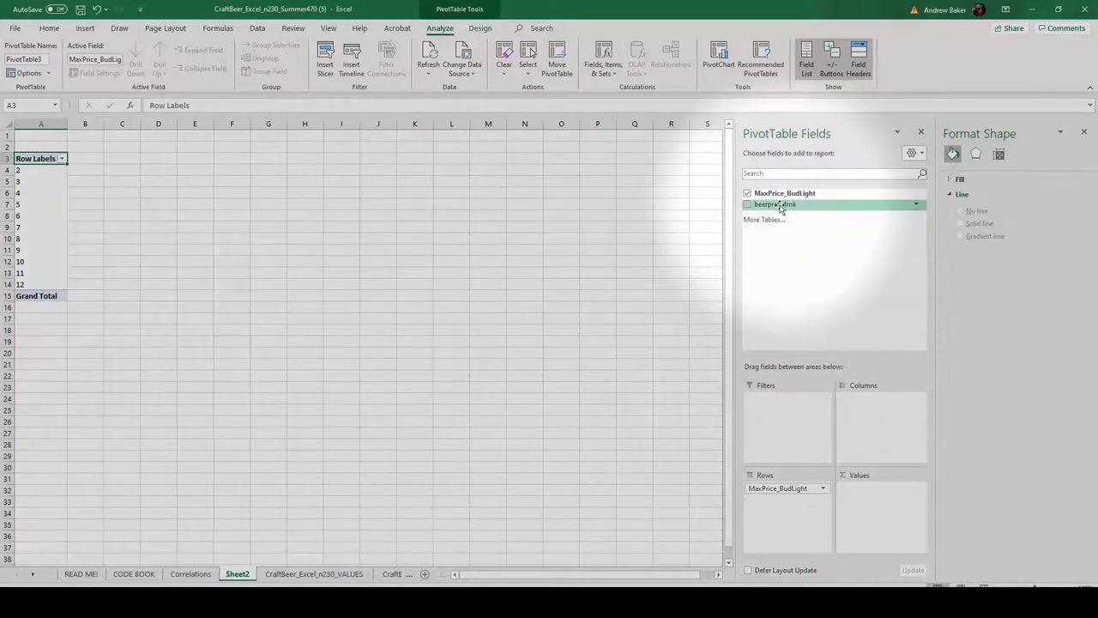
drag(775, 204, 874, 407)
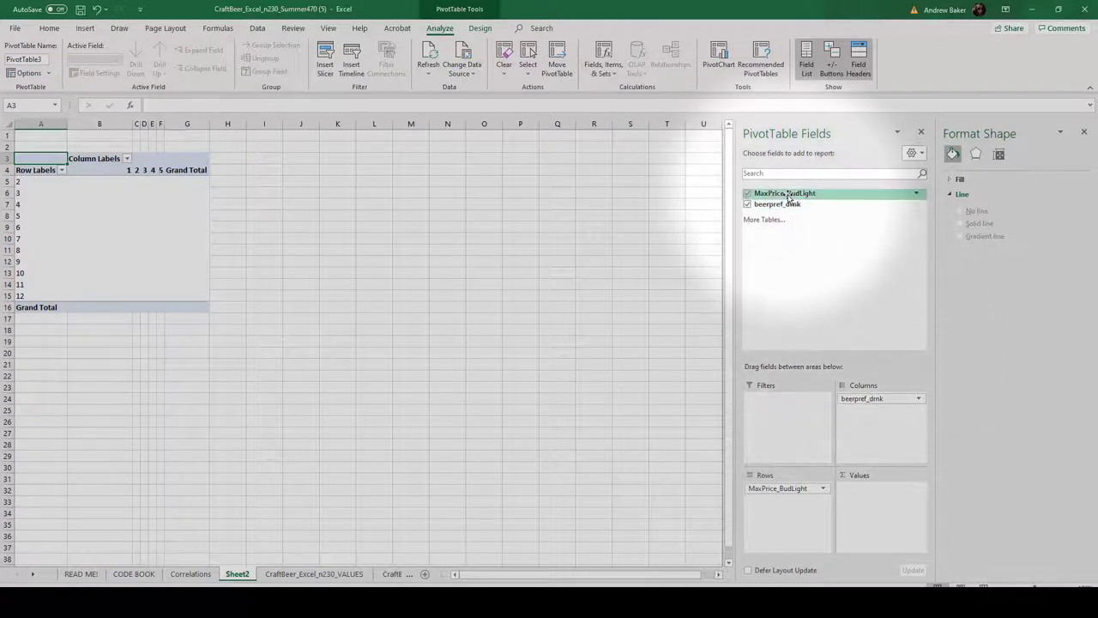
drag(785, 279, 872, 501)
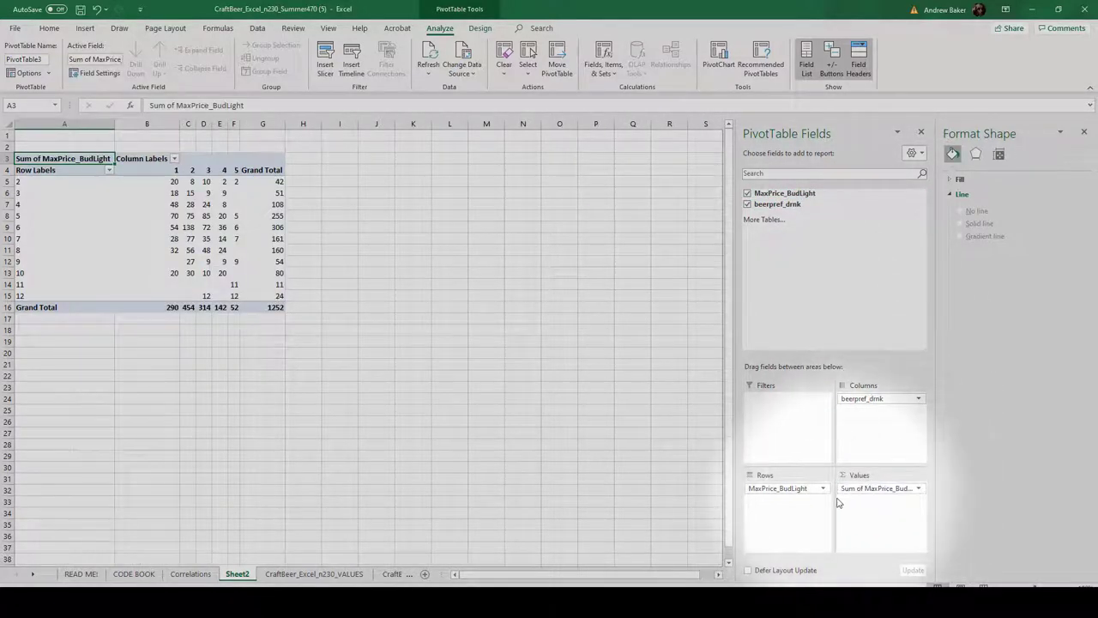
Summarize the PivotTable's MaxPrice_BudLight value field by Count
click(919, 489)
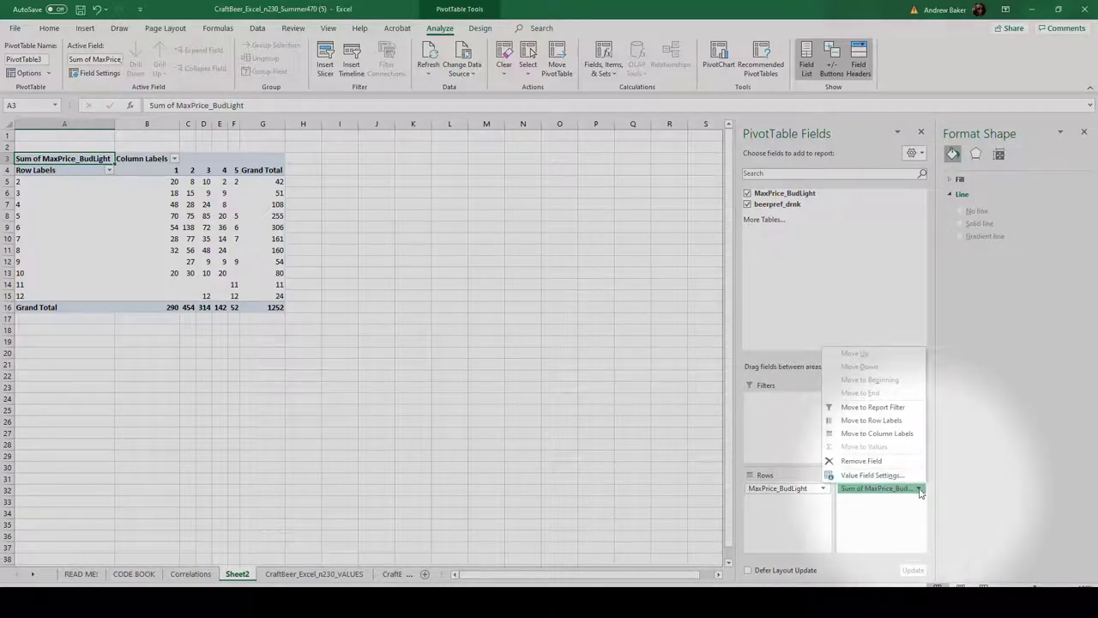
click(912, 478)
click(410, 241)
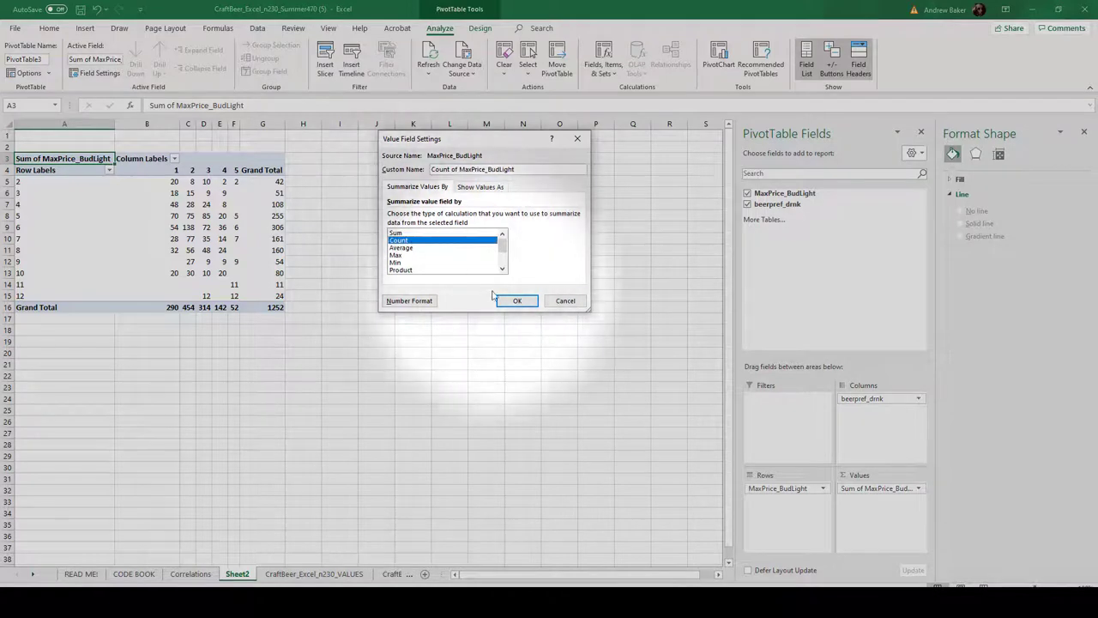
click(517, 300)
click(315, 228)
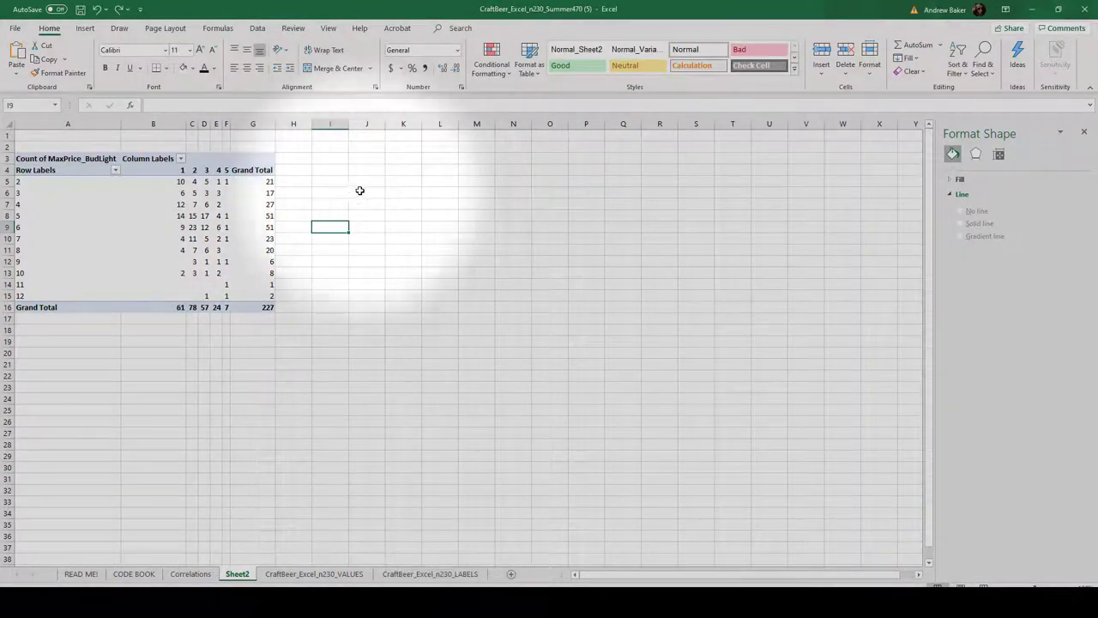
Remove the Grand Total column and the Grand Total row from the PivotTable
right_click(252, 170)
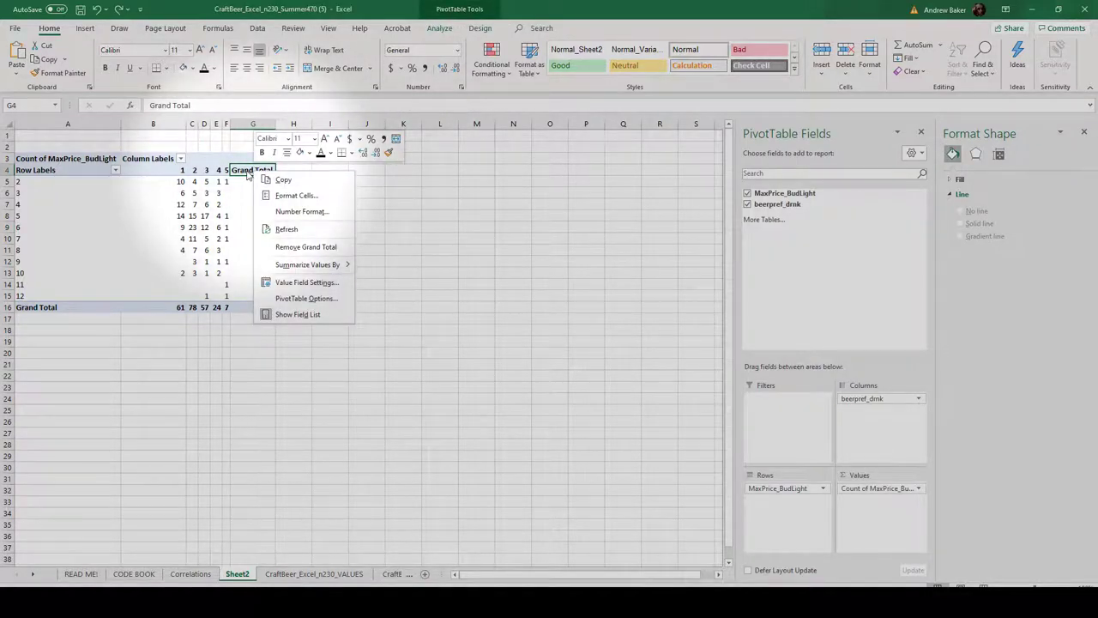
click(307, 247)
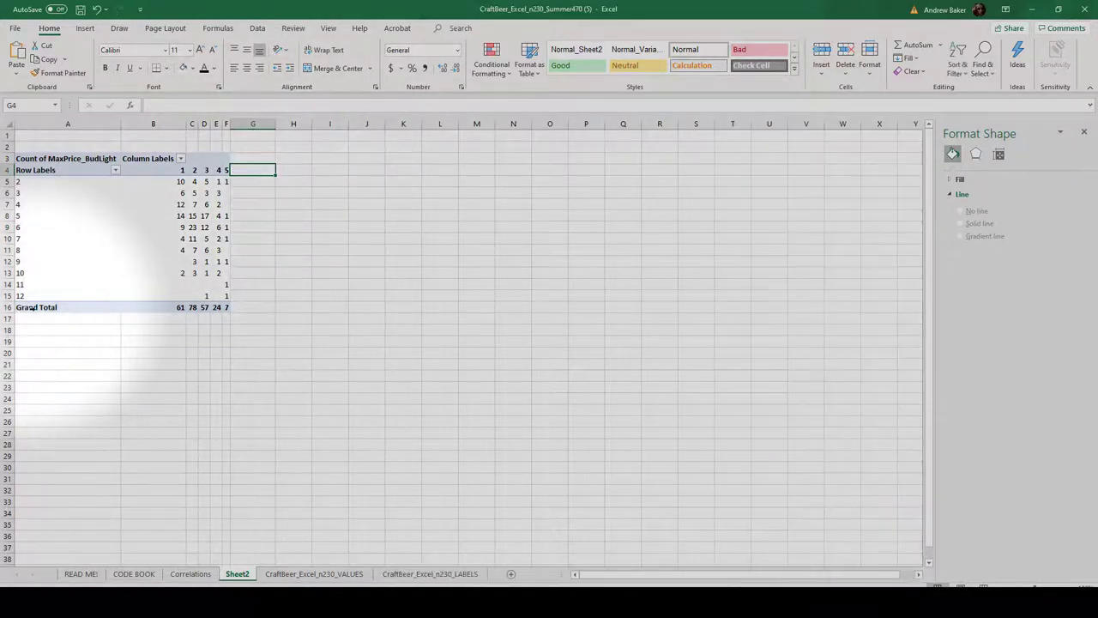
right_click(30, 308)
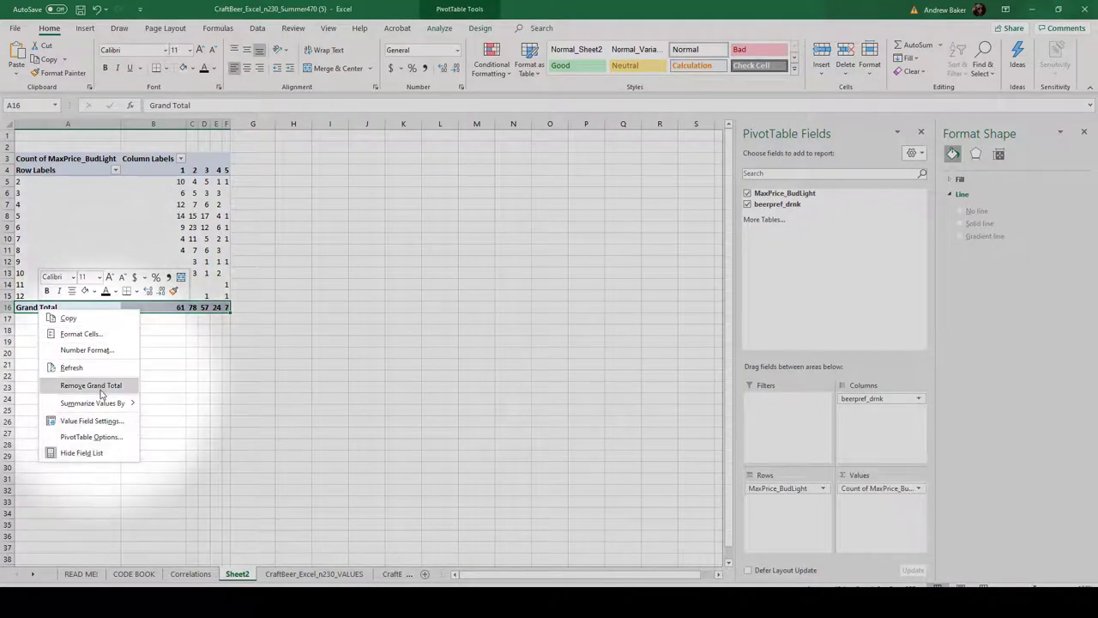
click(99, 386)
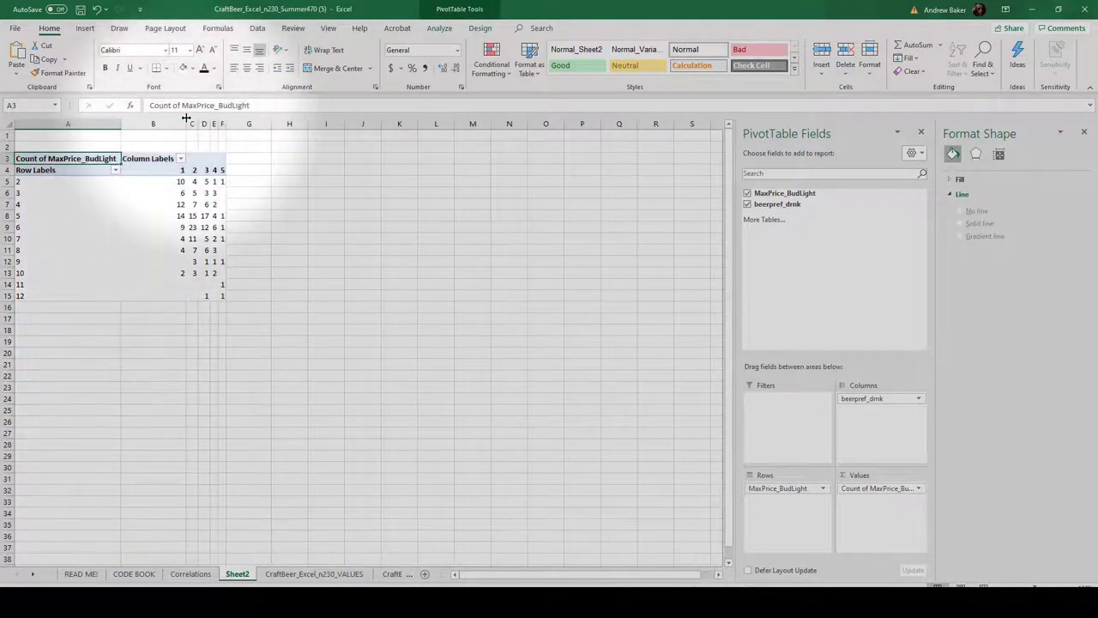
Widen the PivotTable's columns B through F and inspect individual cell counts
drag(186, 117, 343, 124)
click(373, 281)
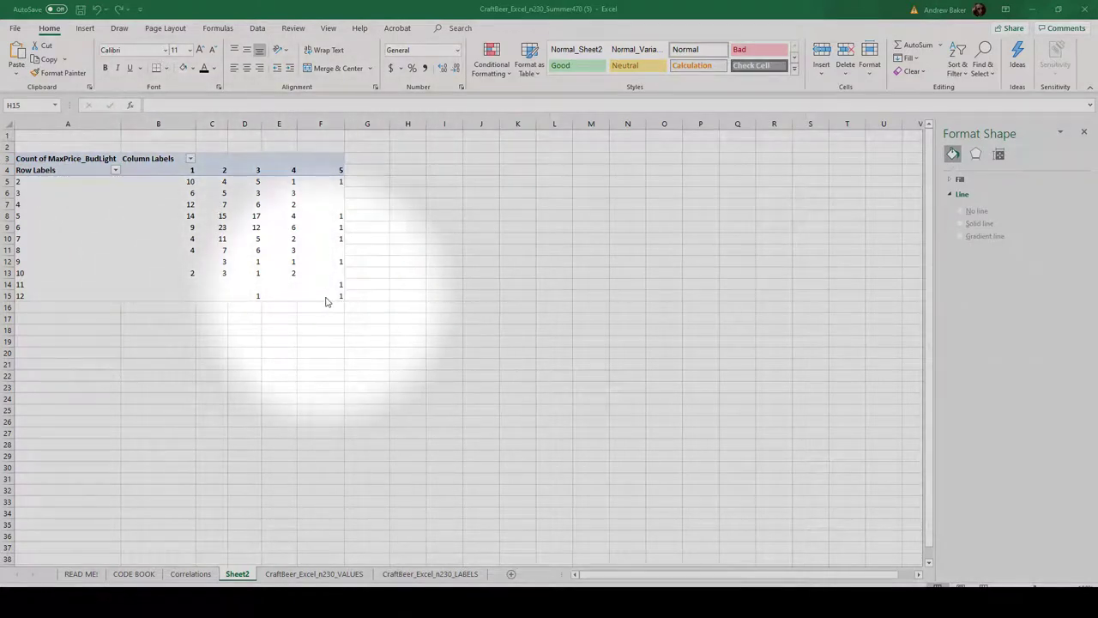
click(219, 227)
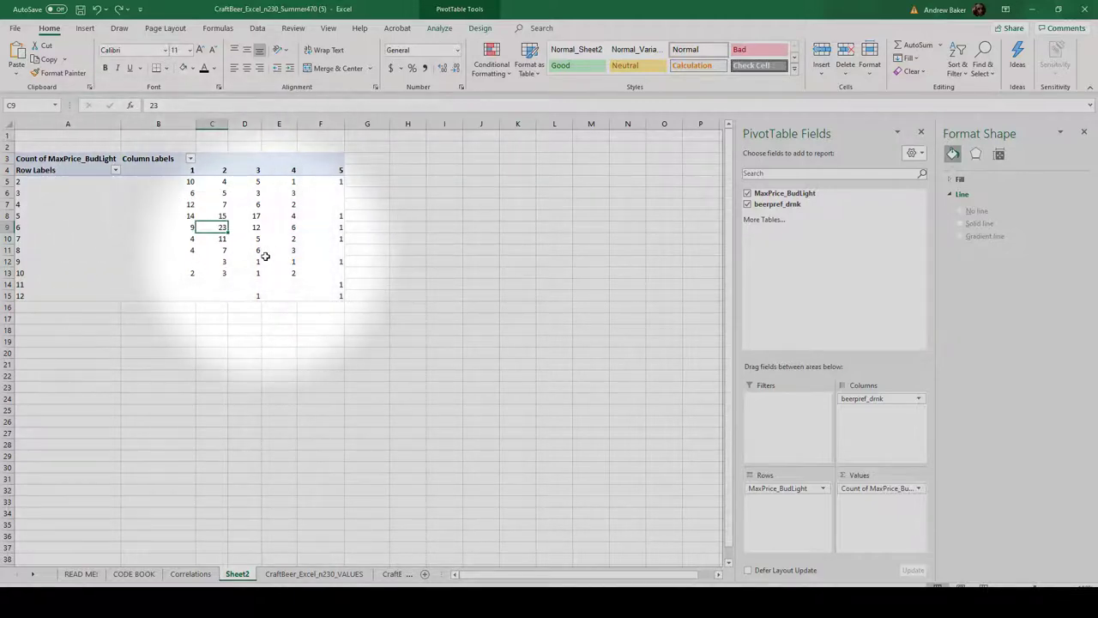
mouse_move(262, 253)
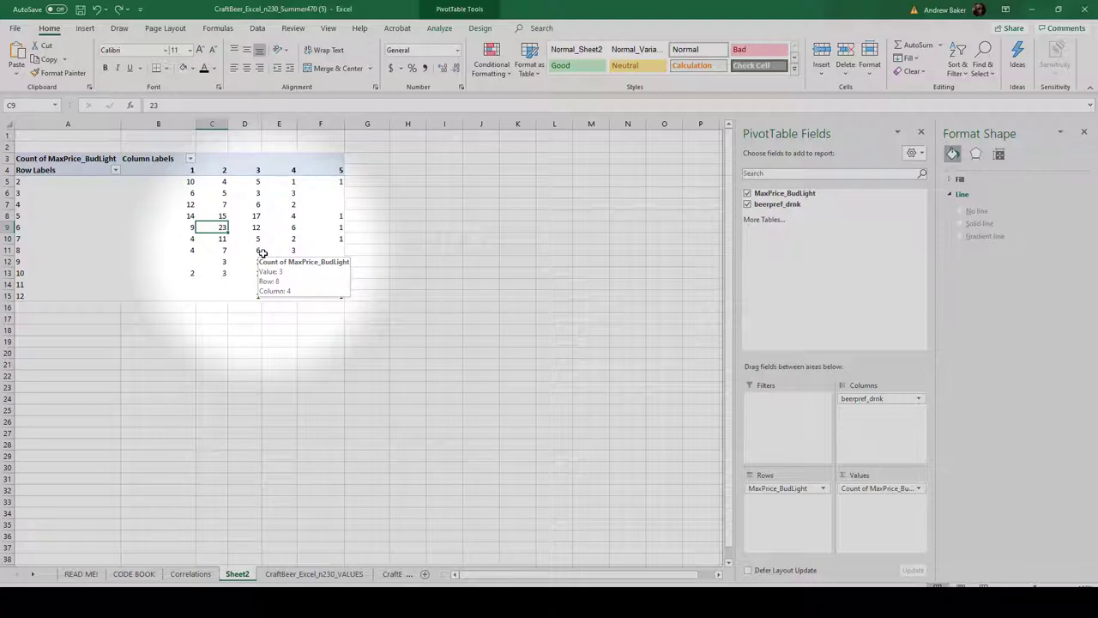
Apply the Green-Yellow-Red color scale as conditional formatting to the PivotTable counts in B5:F15
drag(167, 181, 327, 292)
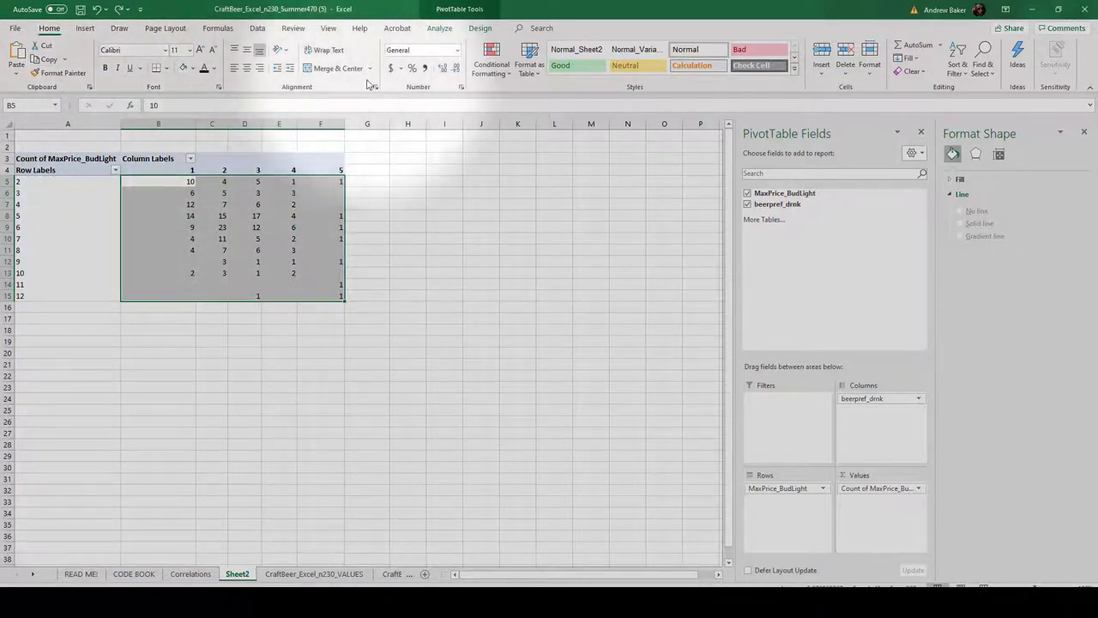
click(493, 70)
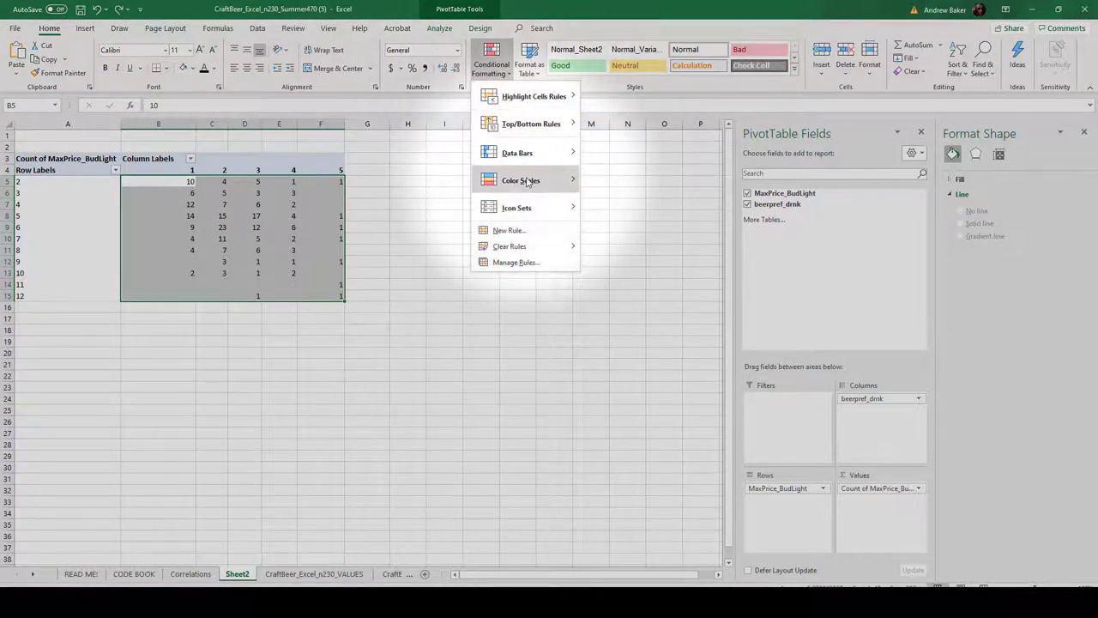
mouse_move(528, 183)
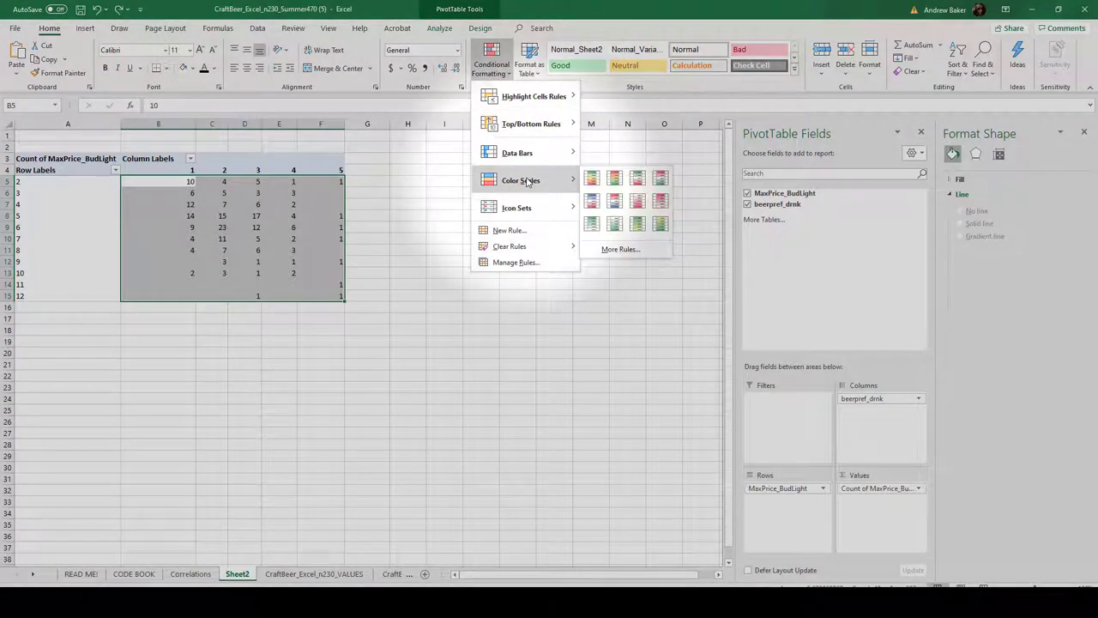
click(591, 182)
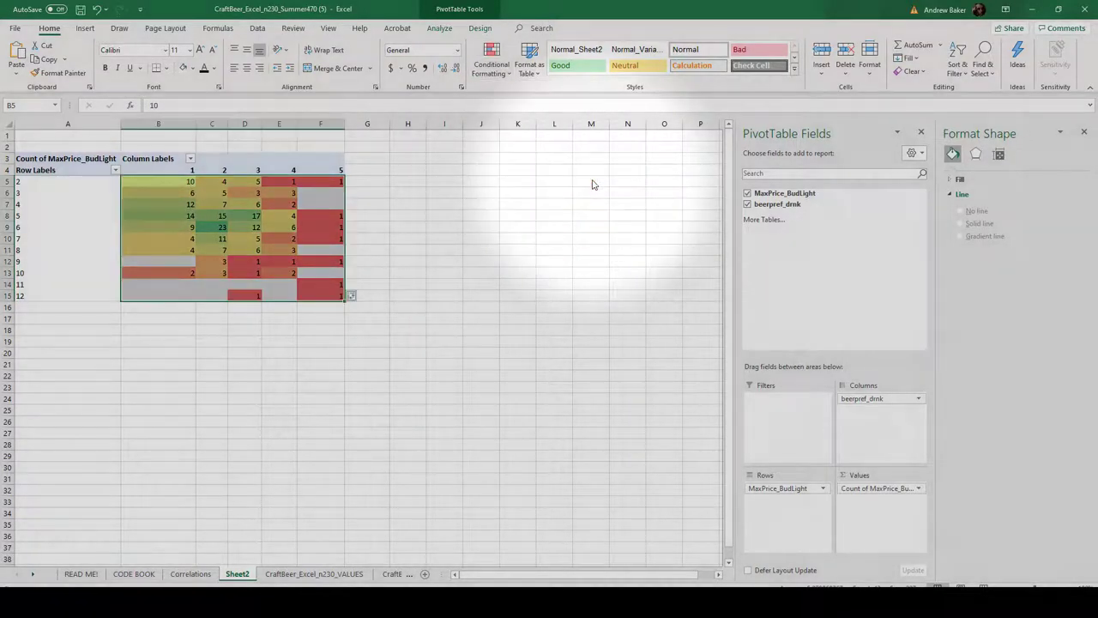
click(388, 242)
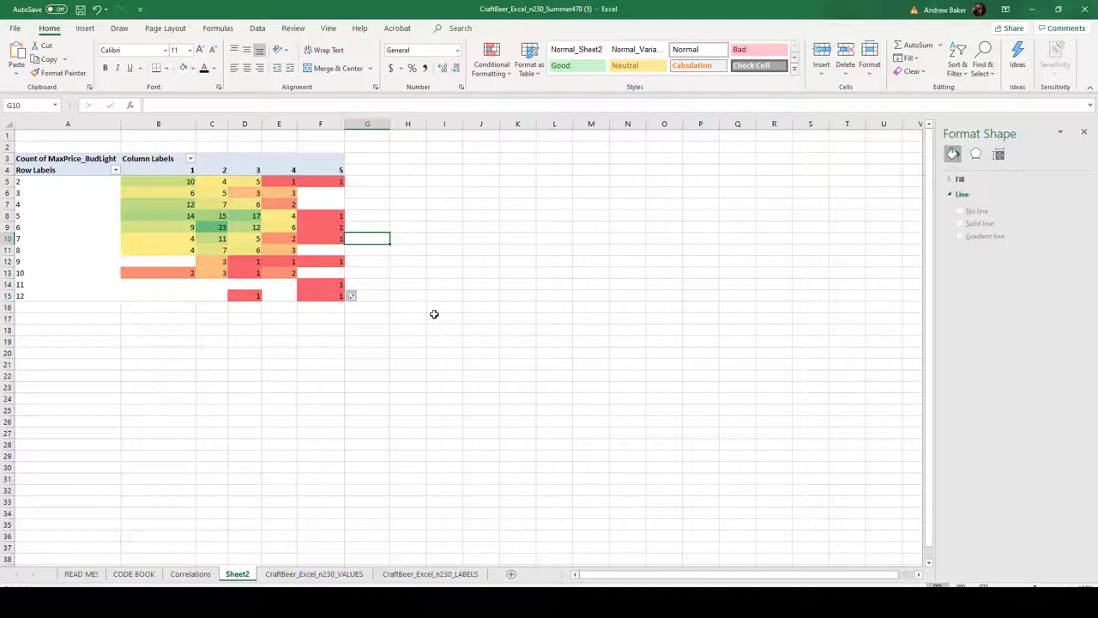
drag(162, 170, 342, 168)
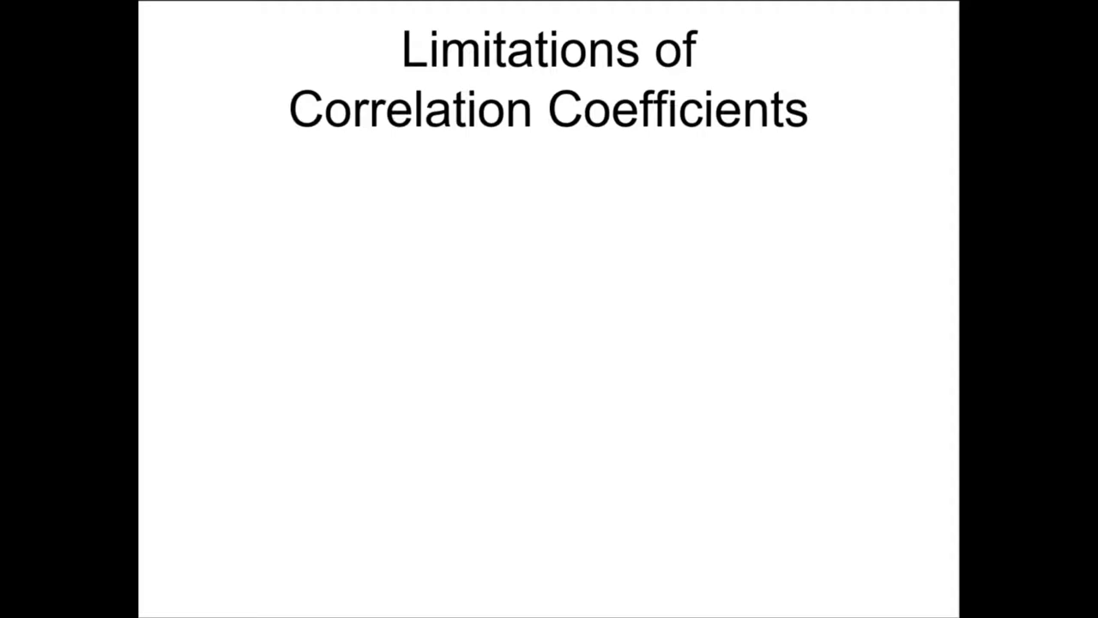
key(Right)
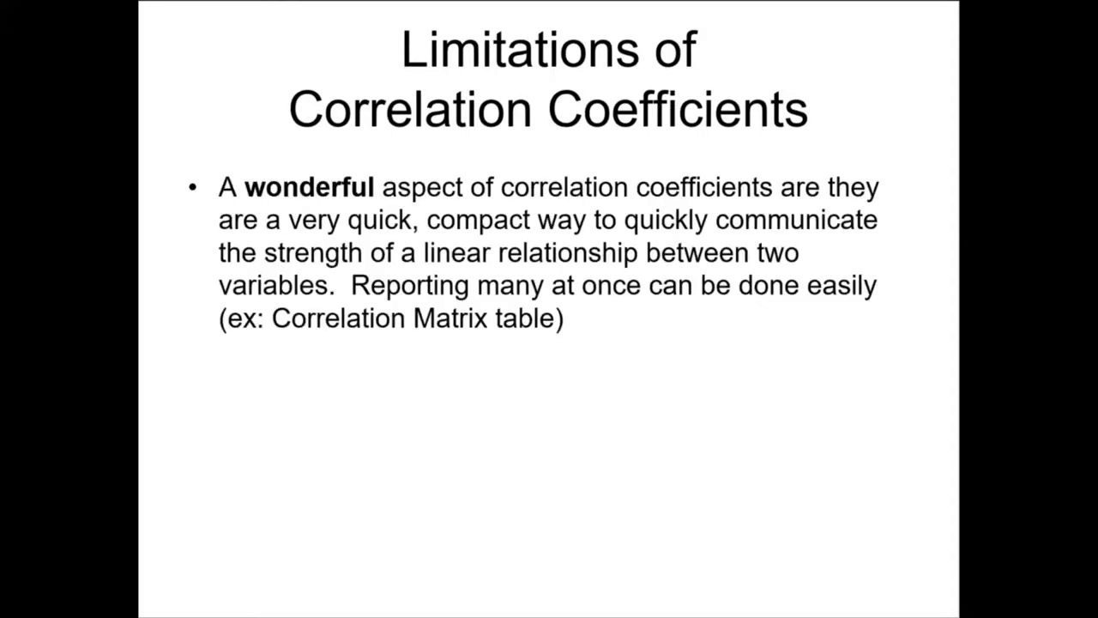